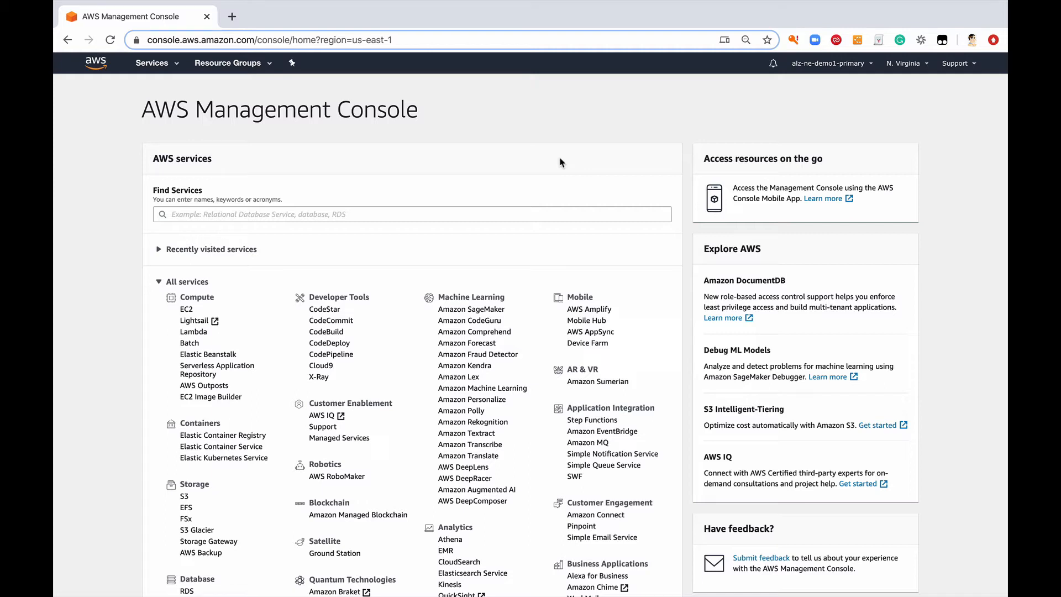
# Step: Open the billing dashboard and review the spend summary and month-to-date spend by service
pyautogui.click(848, 66)
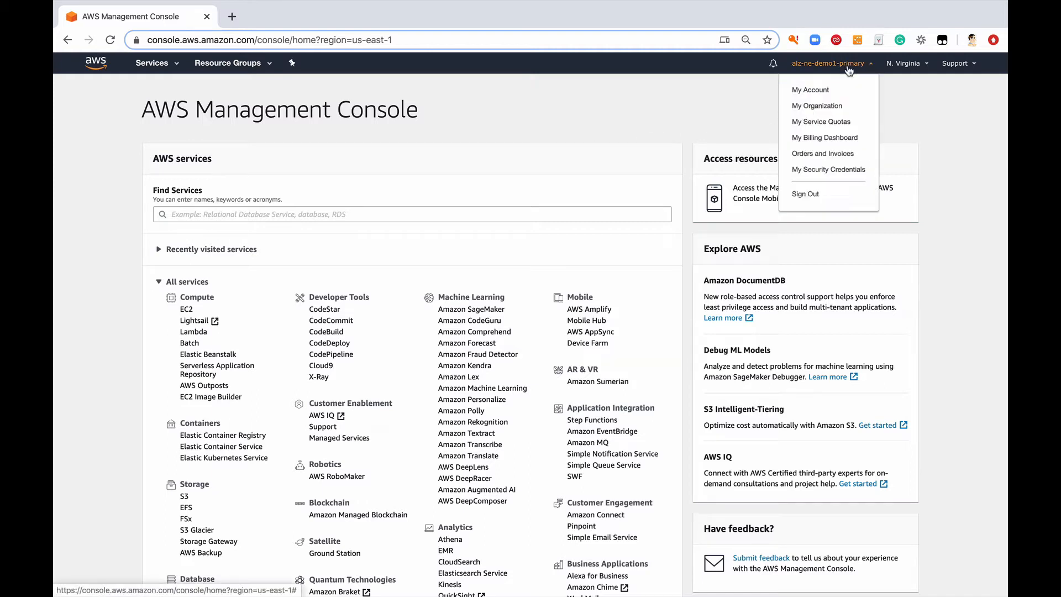
pyautogui.click(826, 137)
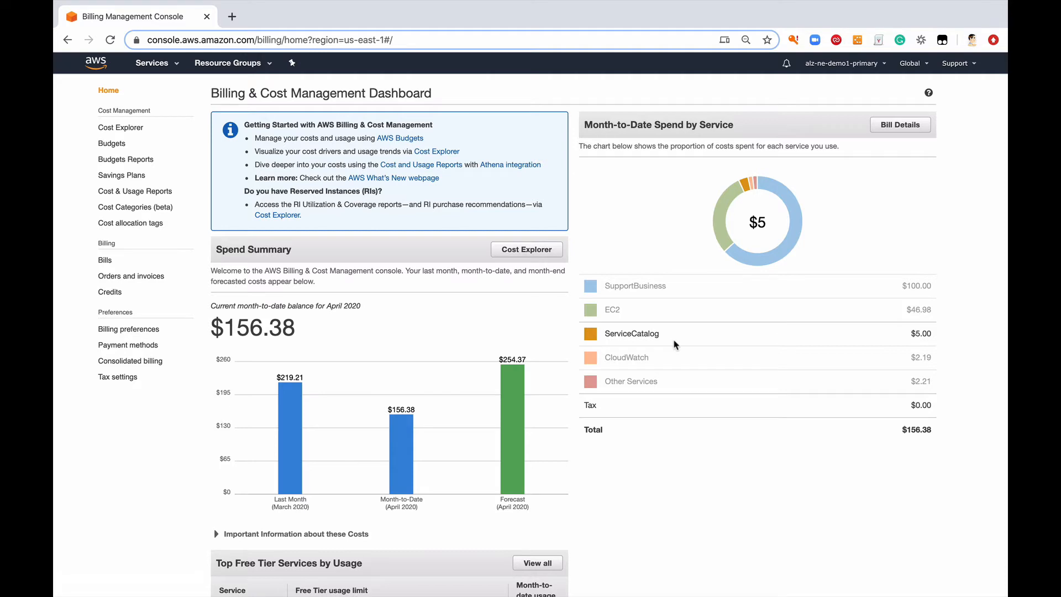
pyautogui.scroll(-3, 674, 345)
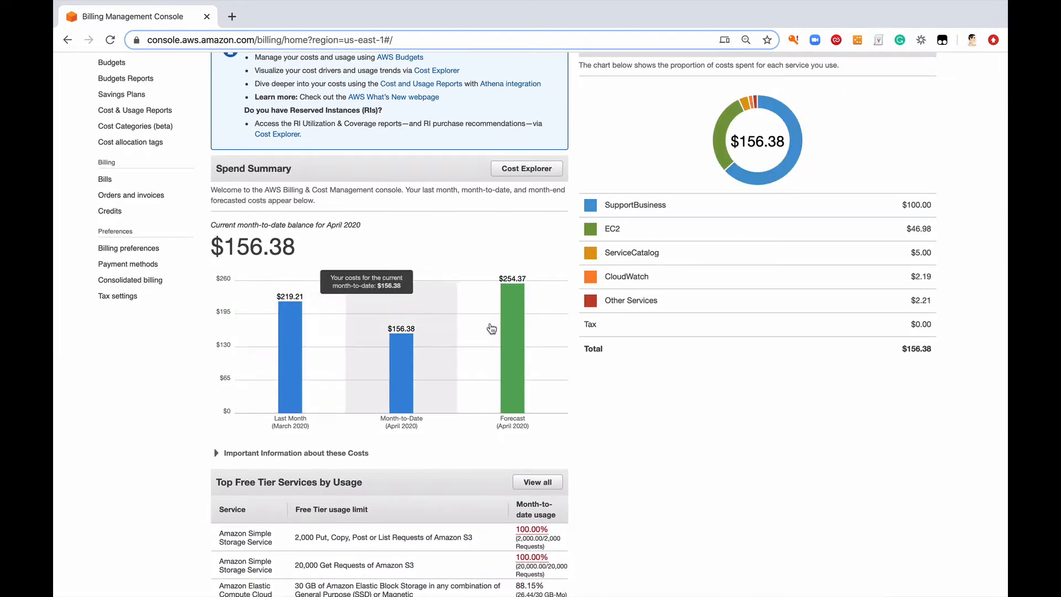
pyautogui.moveTo(525, 354)
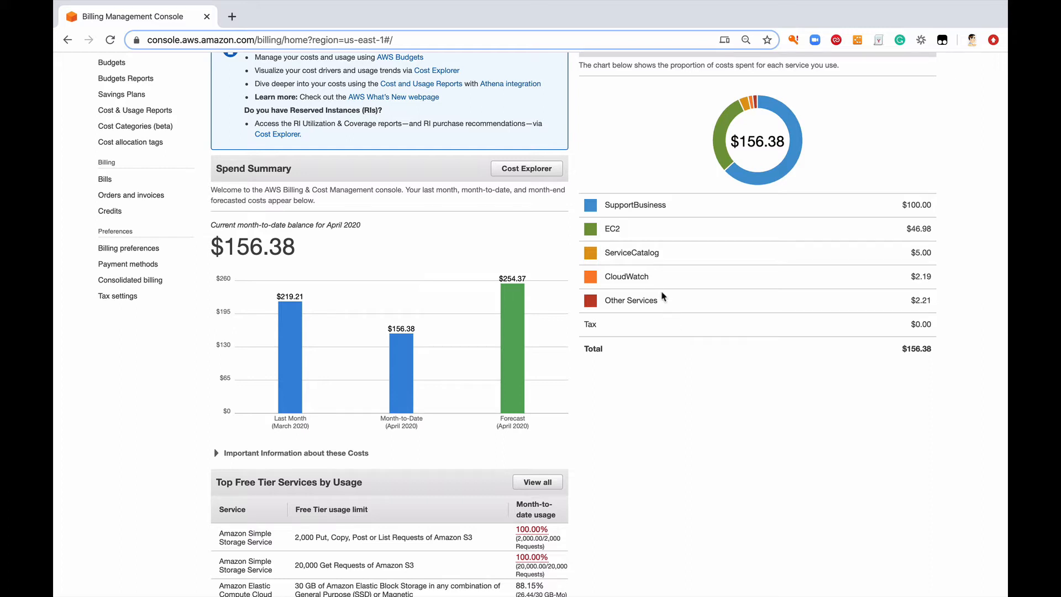
pyautogui.moveTo(613, 233)
pyautogui.moveTo(361, 299)
# Step: Open the April 2020 bill and expand the Elastic Compute Cloud charges for US East (N. Virginia)
pyautogui.click(106, 180)
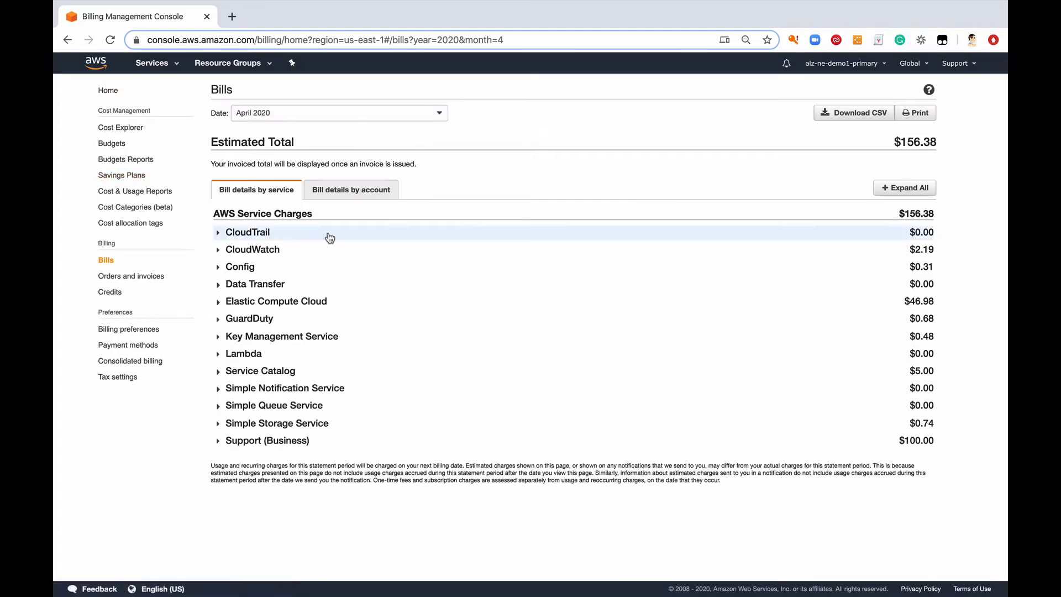
pyautogui.click(218, 302)
pyautogui.click(229, 321)
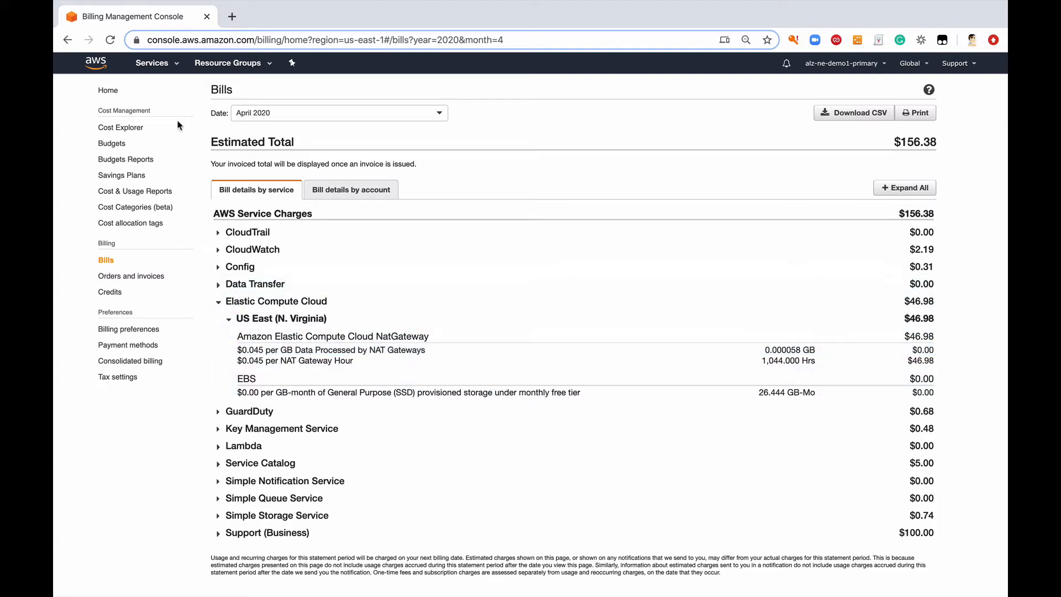
# Step: Check the EC2 resources in a new browser tab, followed by the S3 bucket list
pyautogui.click(171, 66)
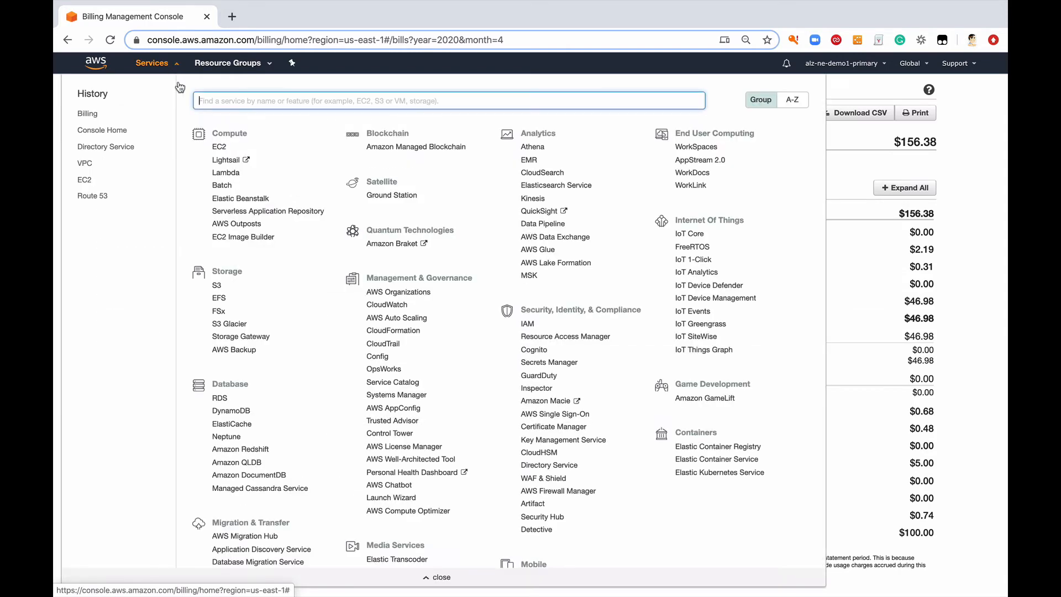
pyautogui.keyDown('super'); pyautogui.click(220, 147); pyautogui.keyUp('super')
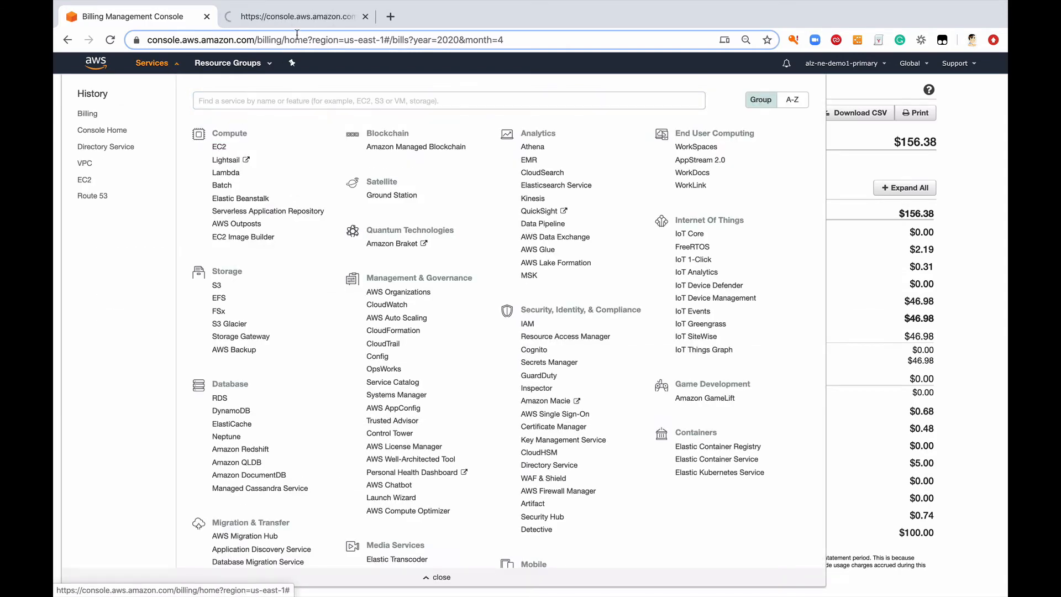
pyautogui.click(301, 18)
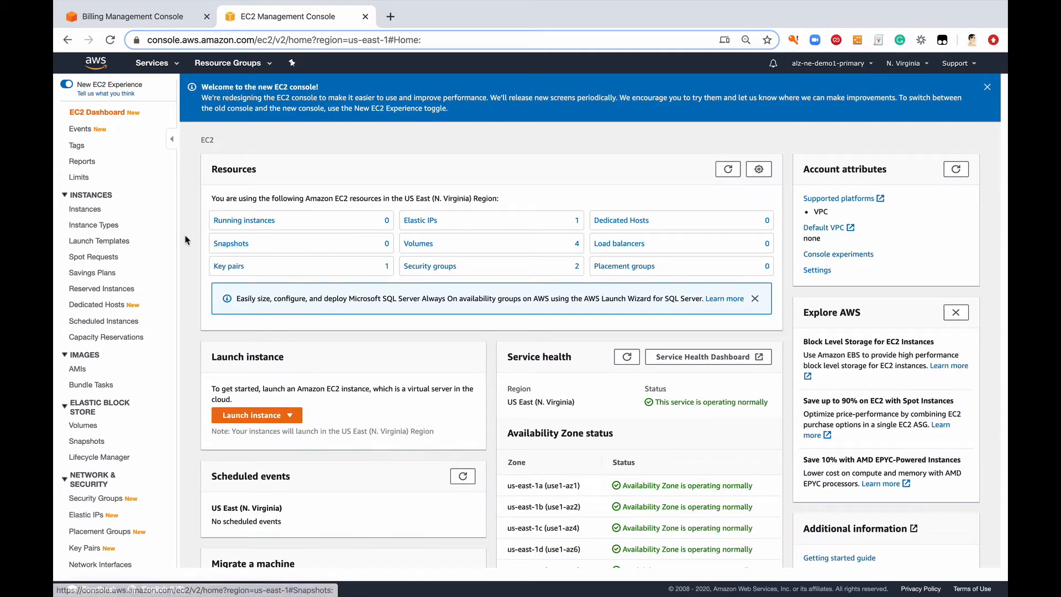
pyautogui.click(166, 63)
pyautogui.click(216, 286)
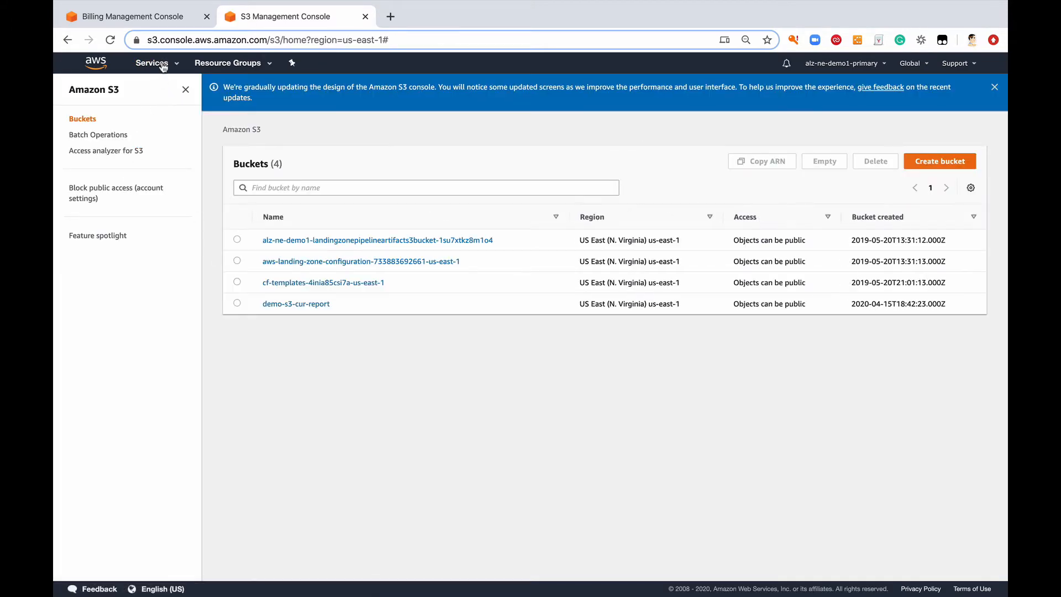
# Step: Go to the VPC console and show the list of NAT gateways
pyautogui.click(157, 63)
pyautogui.scroll(-7, 270, 425)
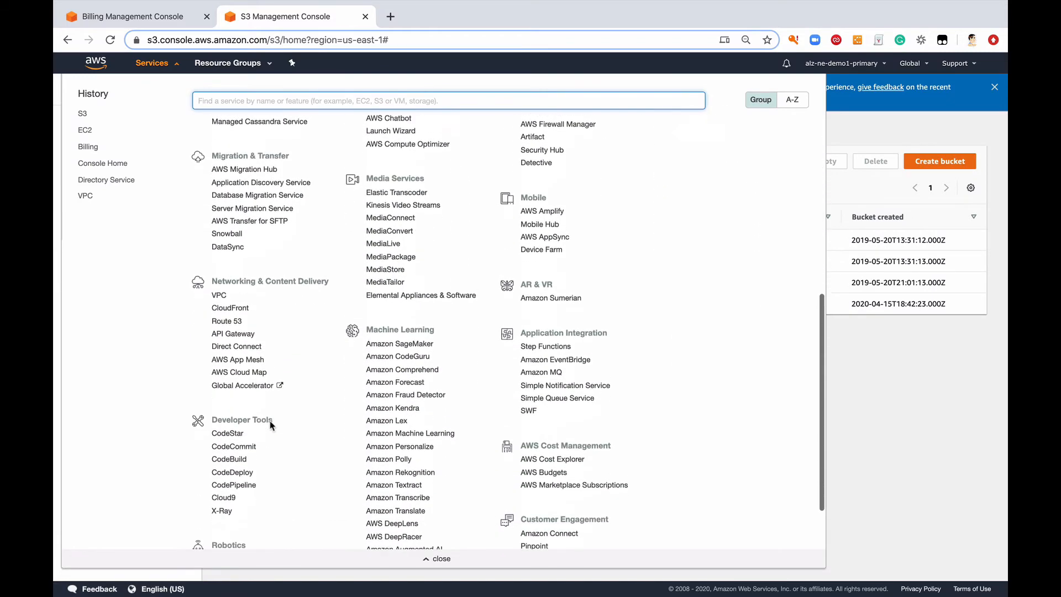
pyautogui.click(217, 263)
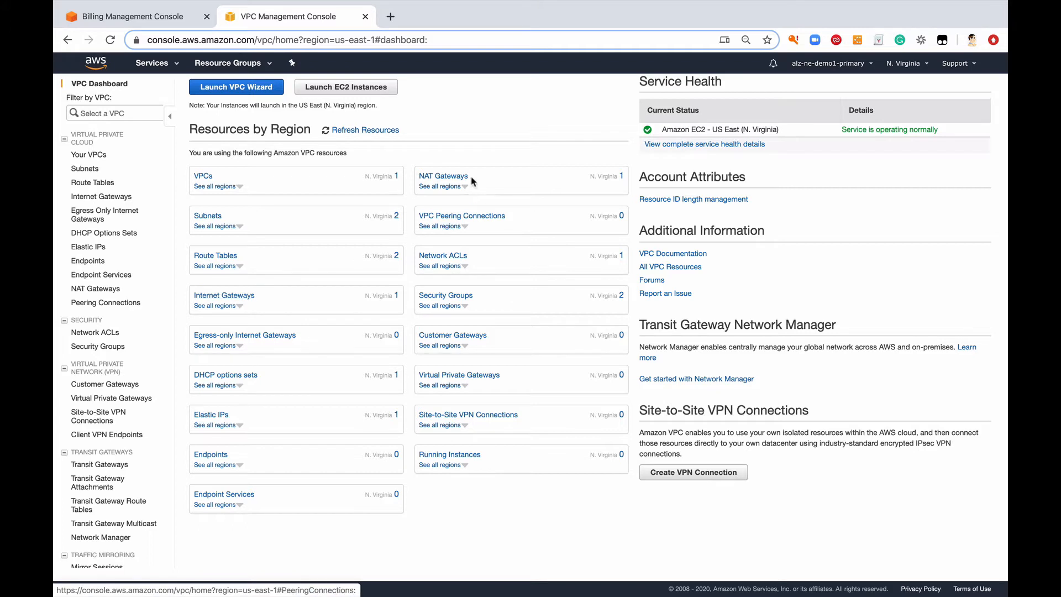
pyautogui.click(451, 177)
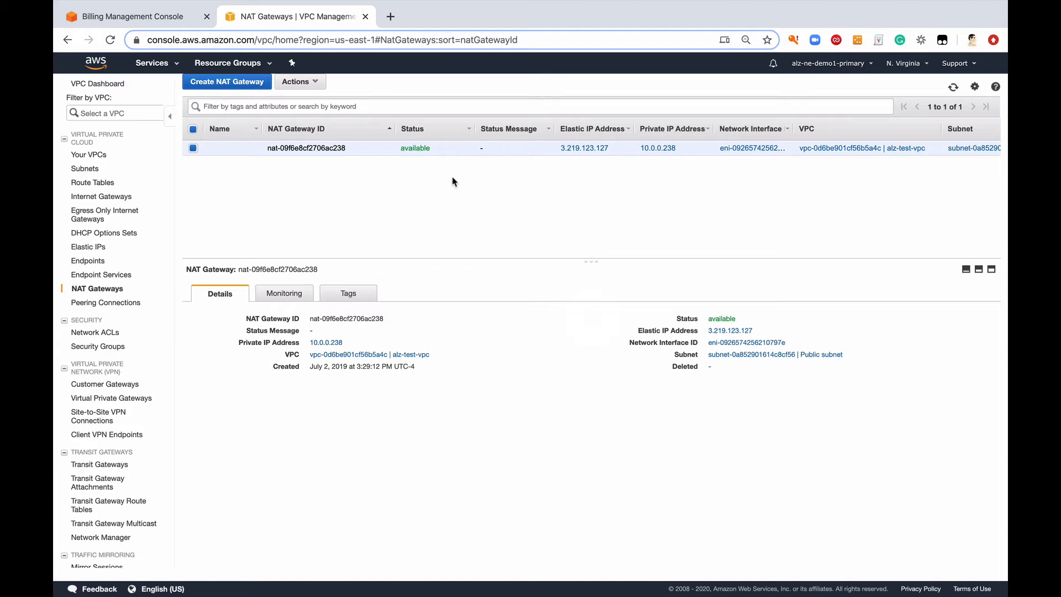
# Step: Delete the NAT gateway in alz-test-vpc and refresh the list to check its status
pyautogui.click(321, 81)
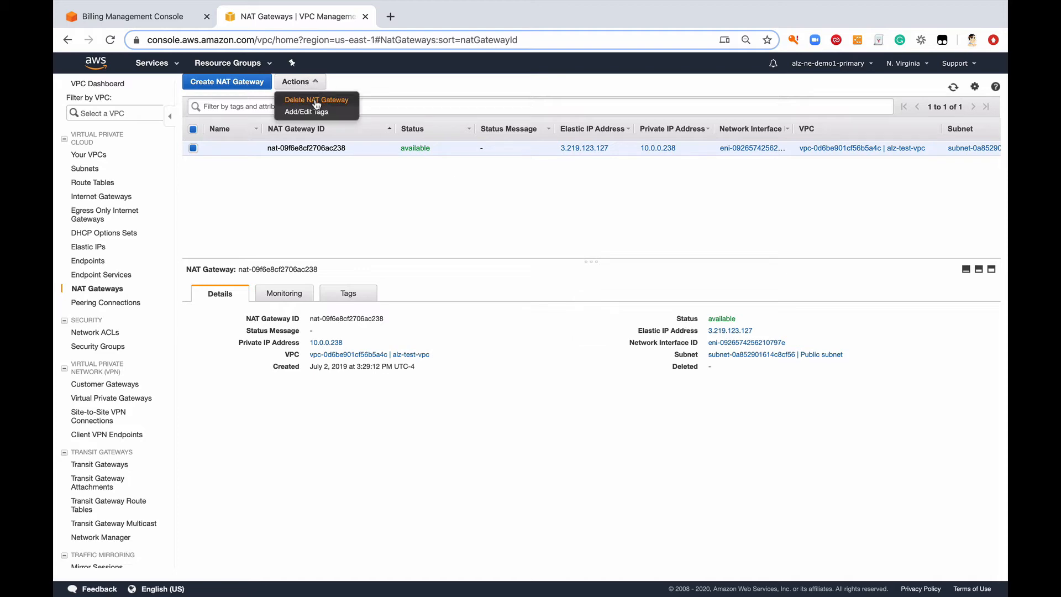
pyautogui.click(317, 101)
pyautogui.click(565, 350)
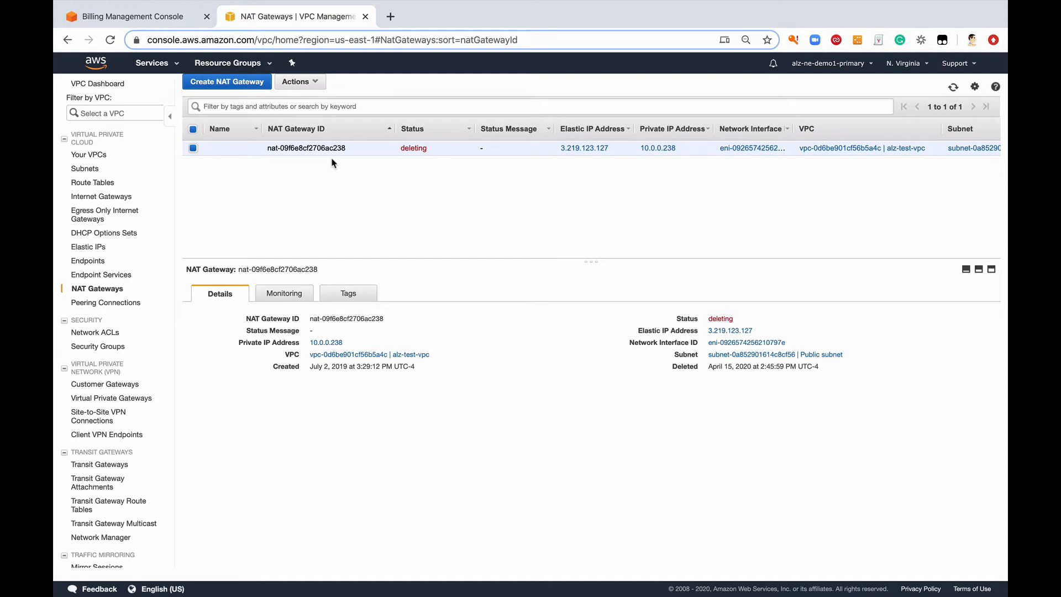
pyautogui.click(954, 87)
pyautogui.click(952, 87)
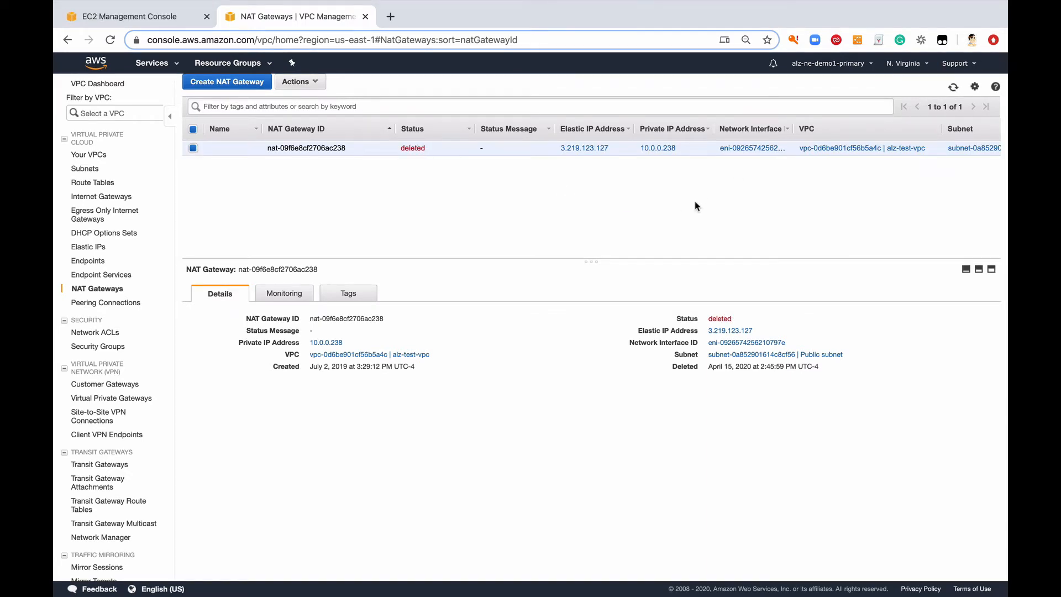
pyautogui.click(954, 88)
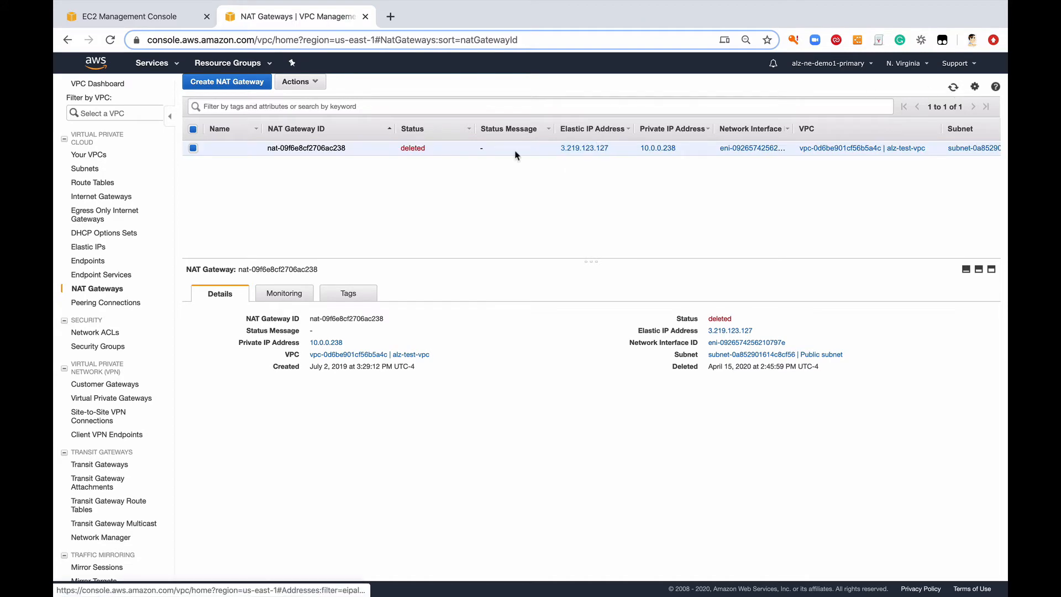
# Step: Release the NAT gateway's former Elastic IP address from the EC2 console in the first browser tab
pyautogui.click(132, 17)
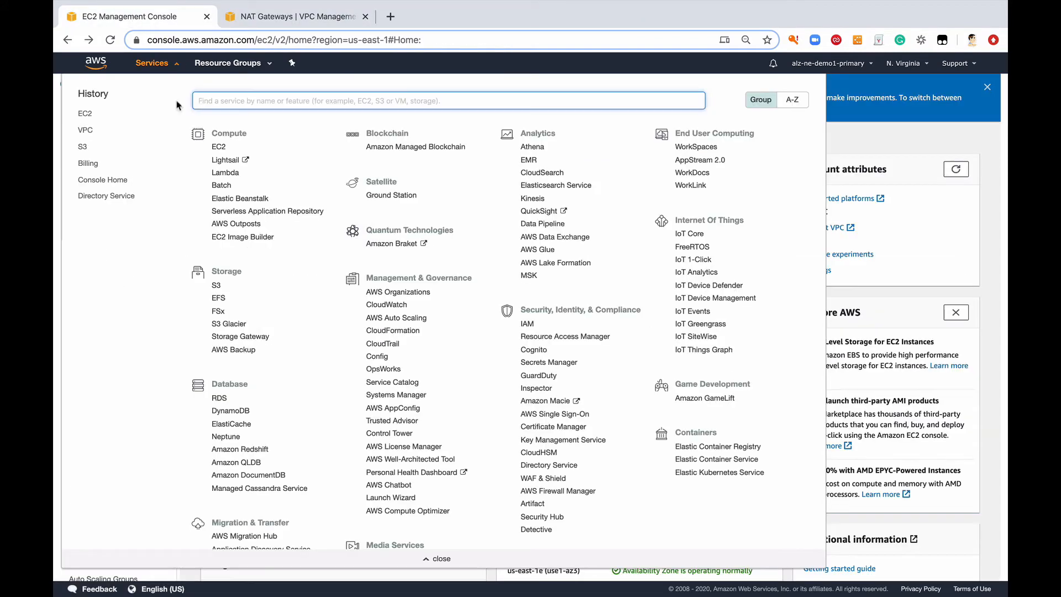
pyautogui.click(220, 147)
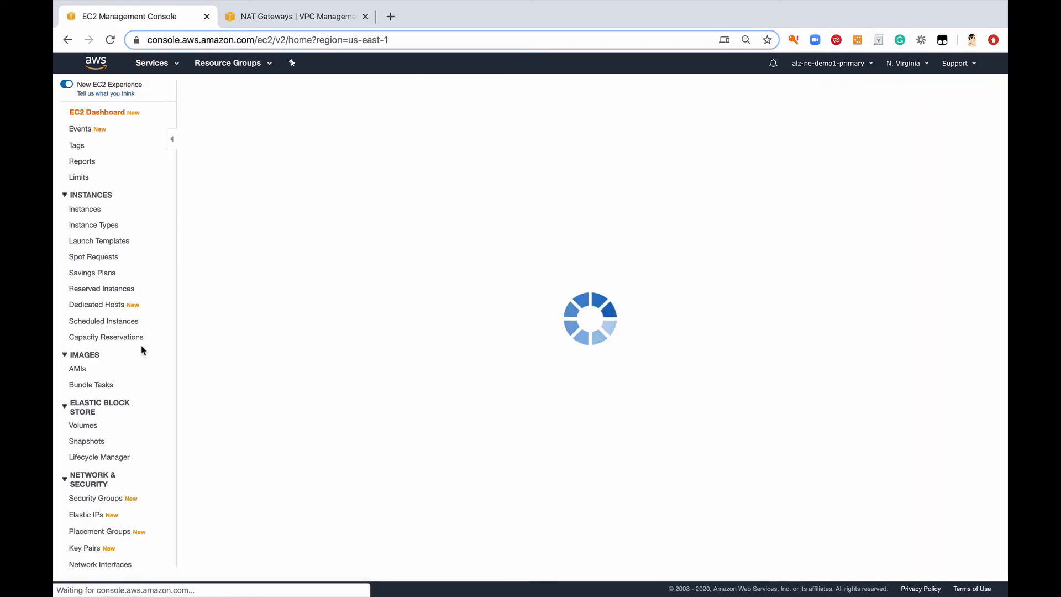
pyautogui.scroll(-3, 105, 433)
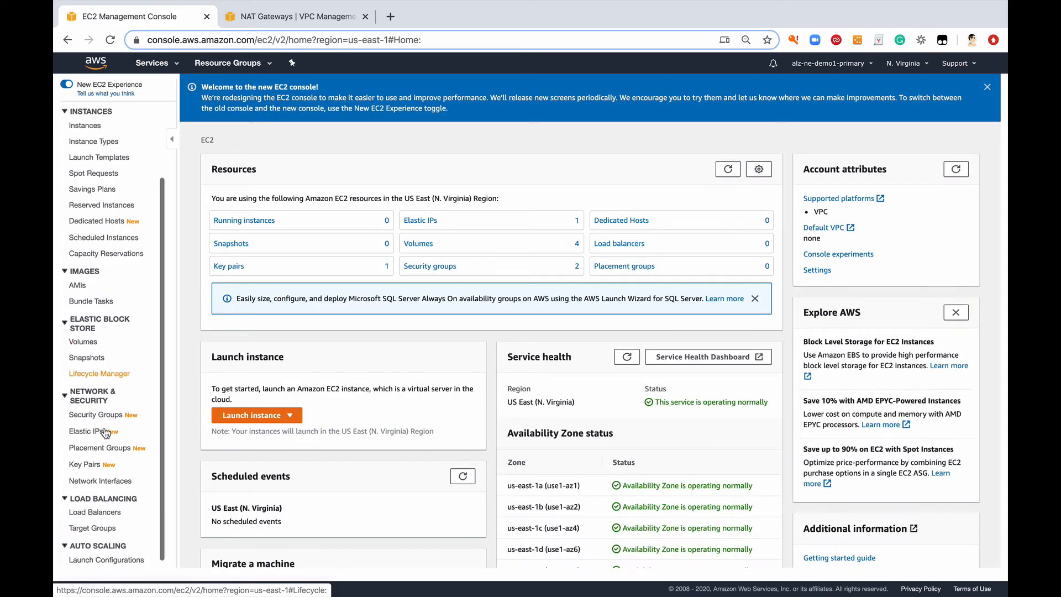
pyautogui.click(102, 431)
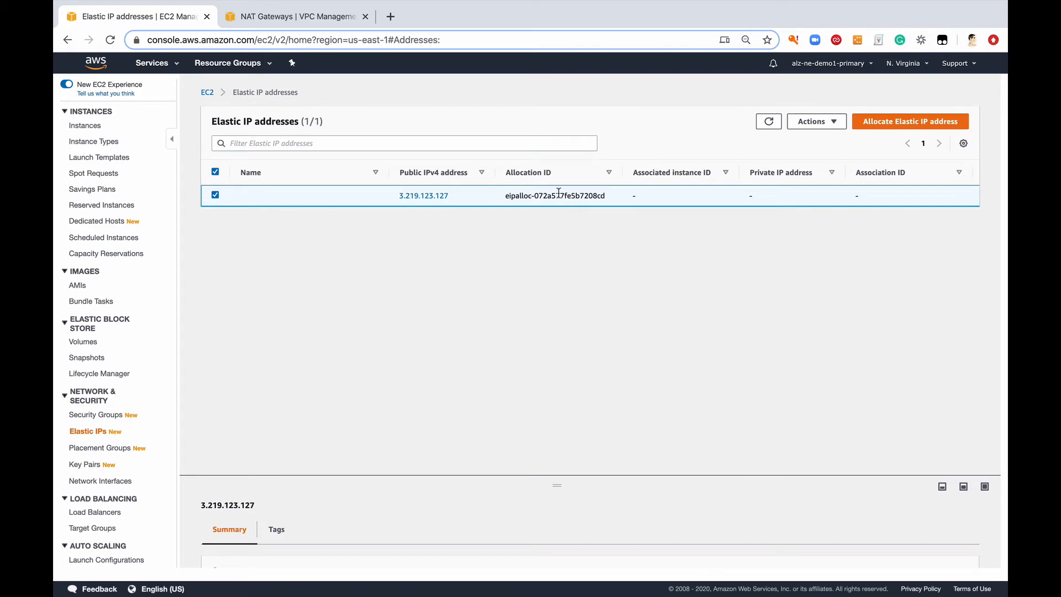
pyautogui.click(816, 122)
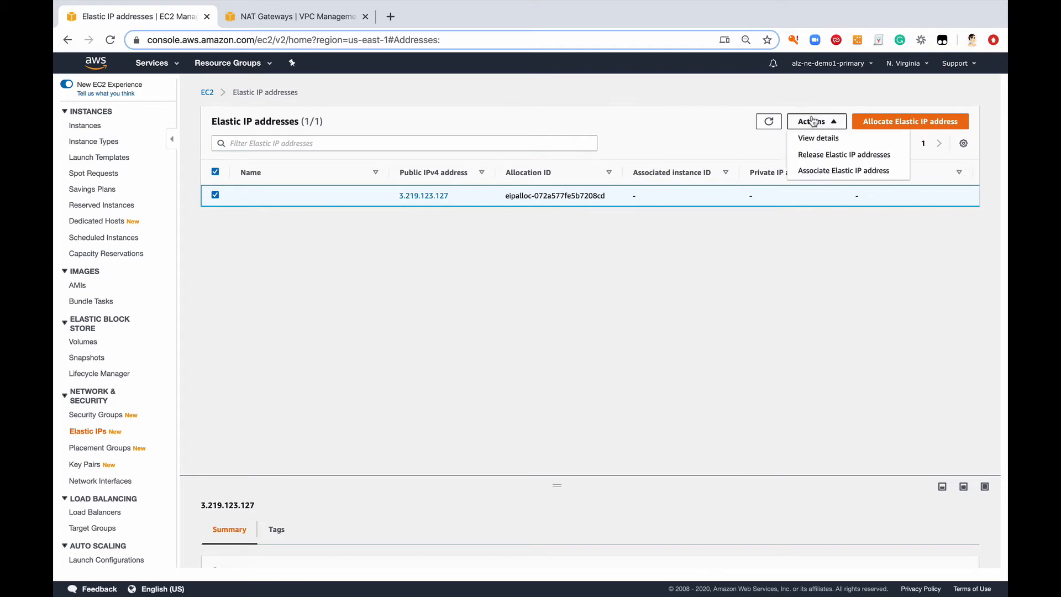
pyautogui.click(818, 156)
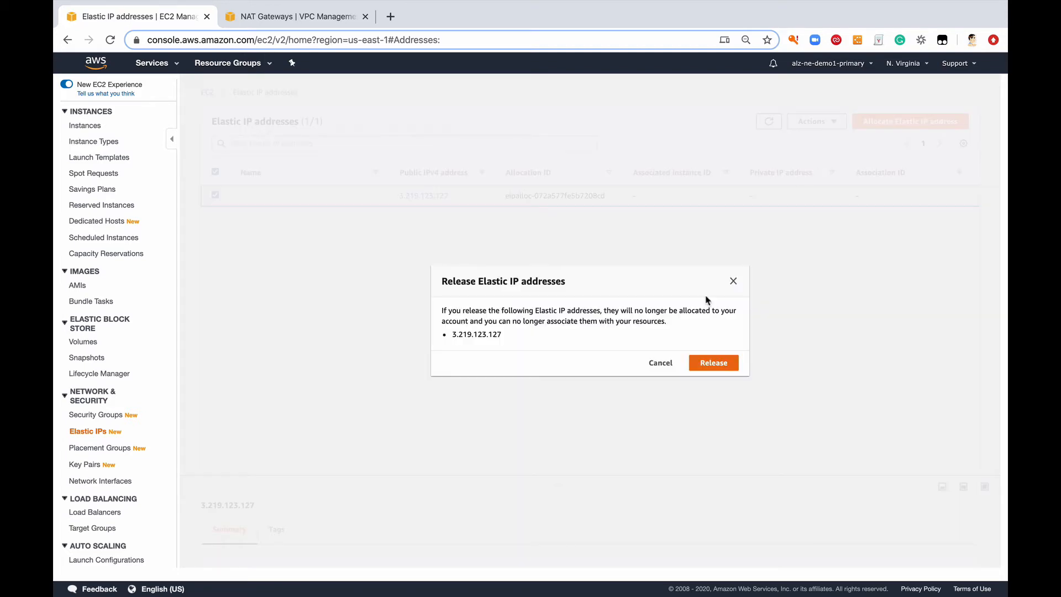
pyautogui.click(710, 364)
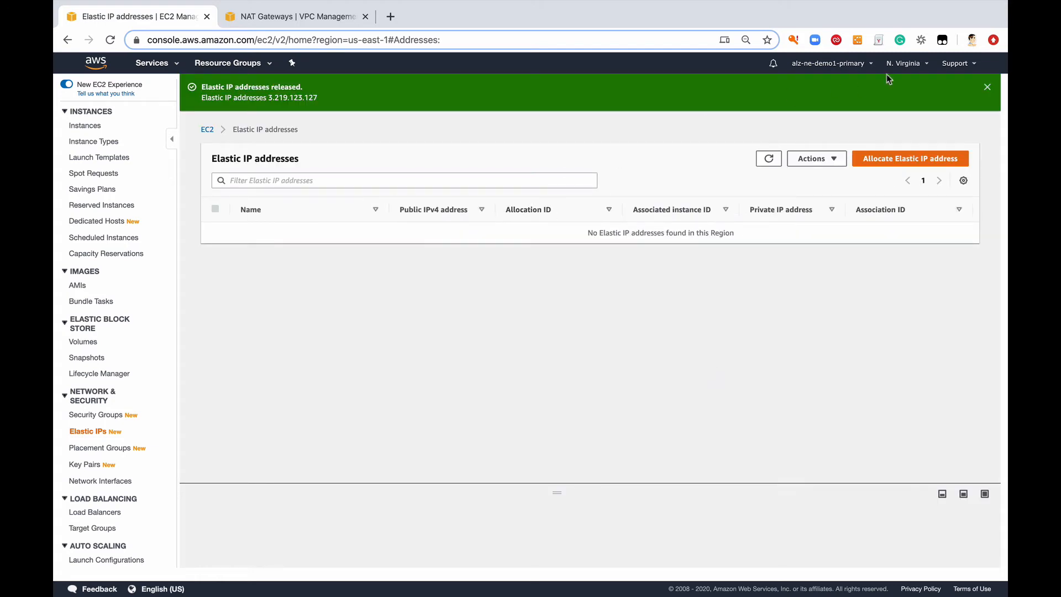
# Step: Return to the April 2020 bill and expand the Elastic Compute Cloud charges for US East (N. Virginia) to find other billed resources
pyautogui.click(859, 65)
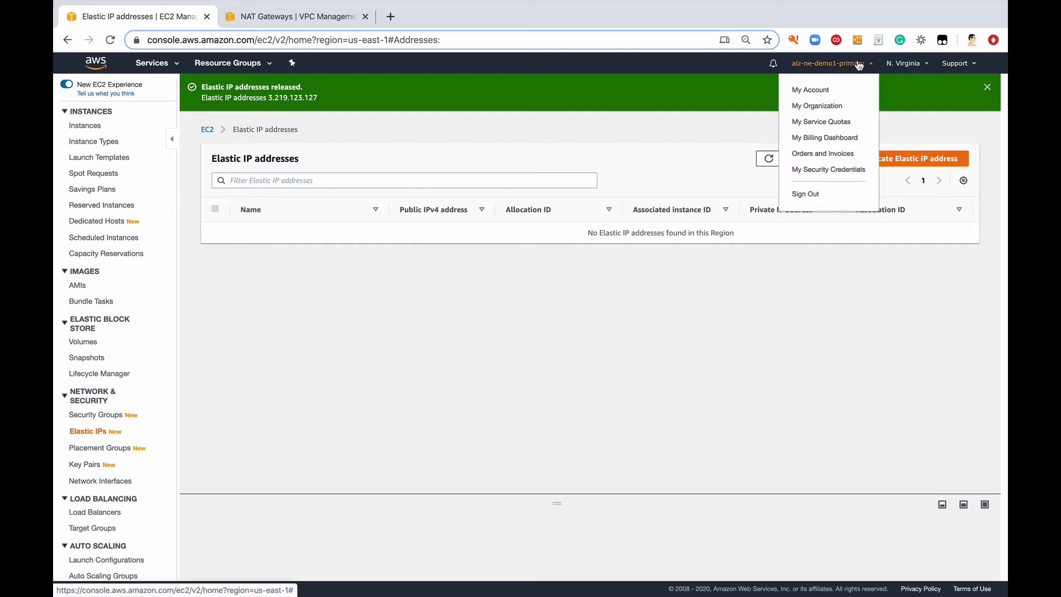
pyautogui.click(820, 143)
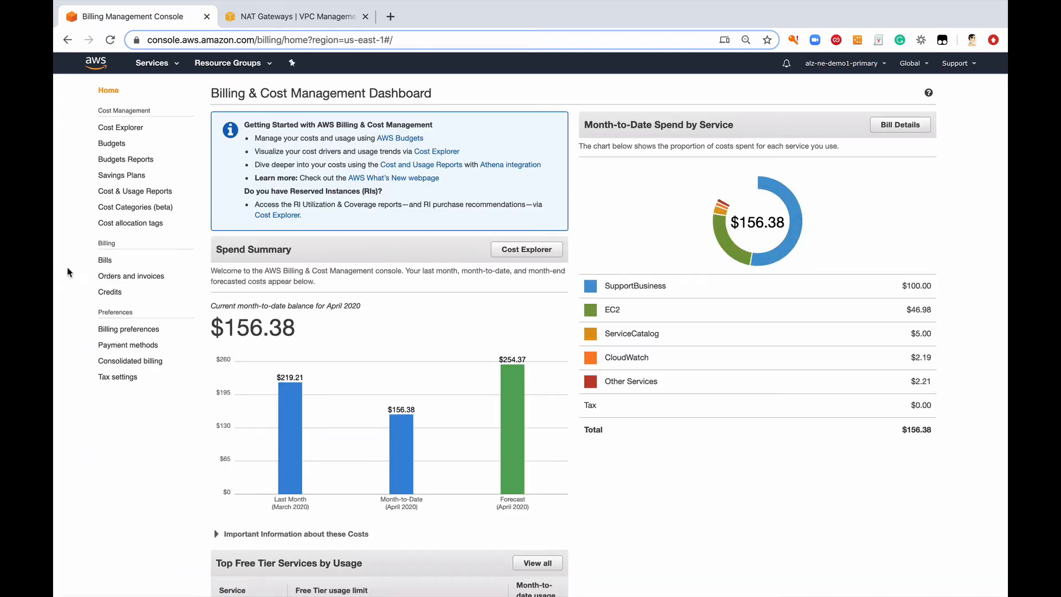
pyautogui.click(110, 260)
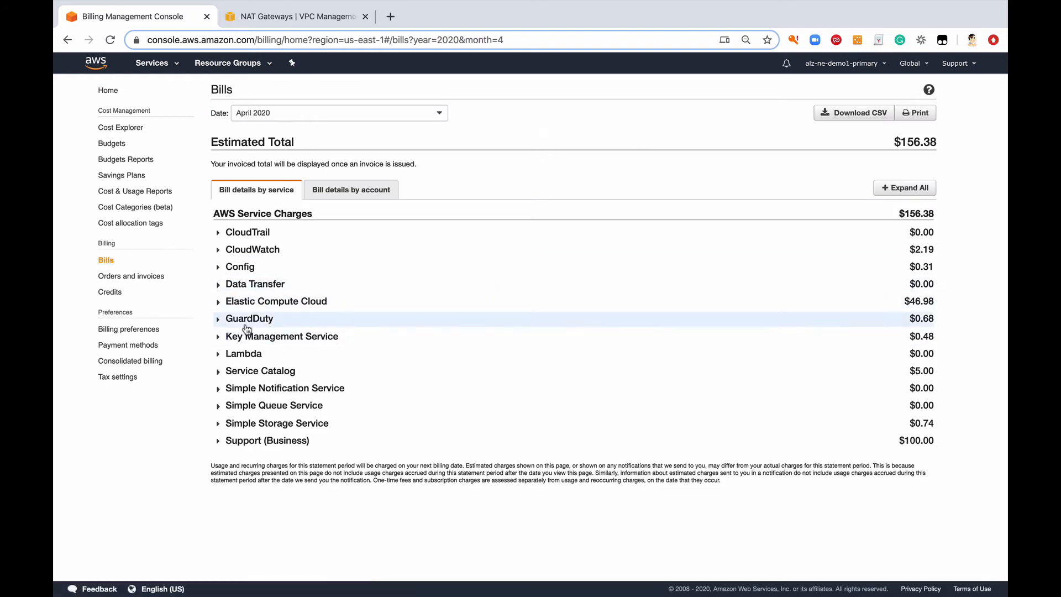
pyautogui.click(223, 307)
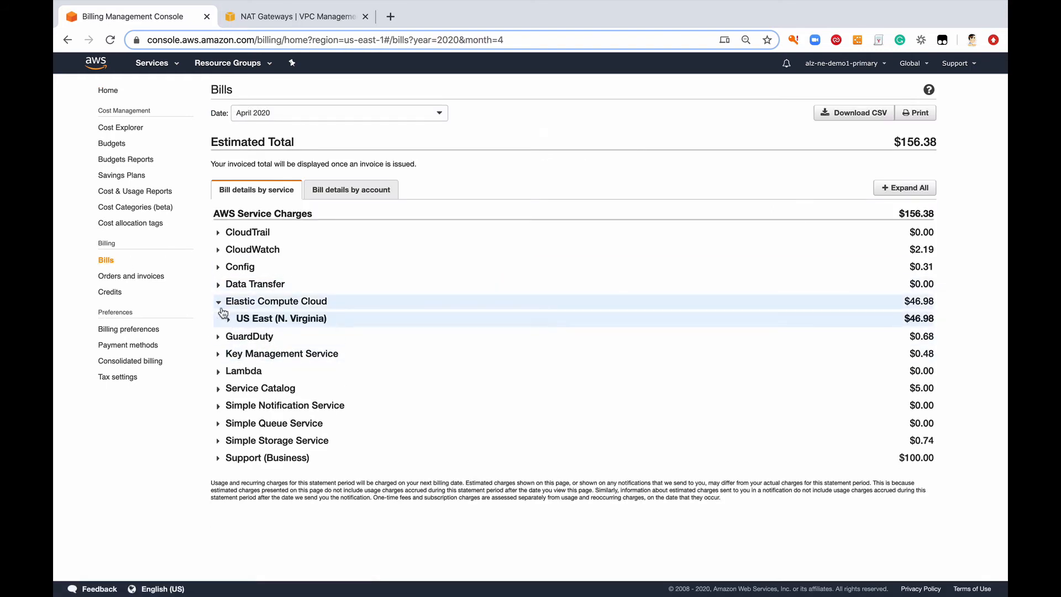
pyautogui.click(227, 318)
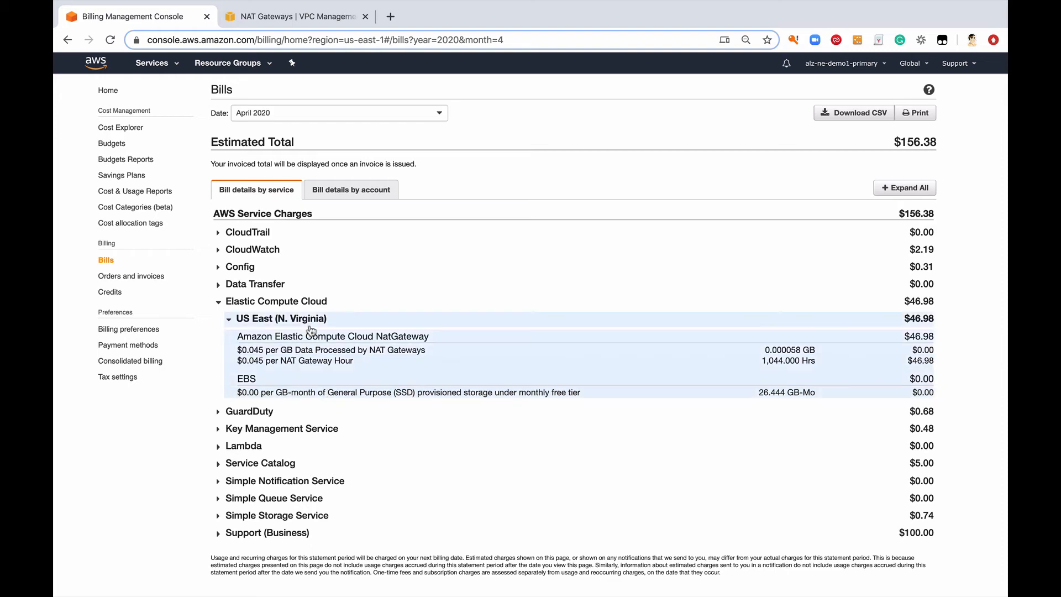
# Step: Show the list of EBS volumes in the EC2 console, using the second browser tab
pyautogui.click(279, 16)
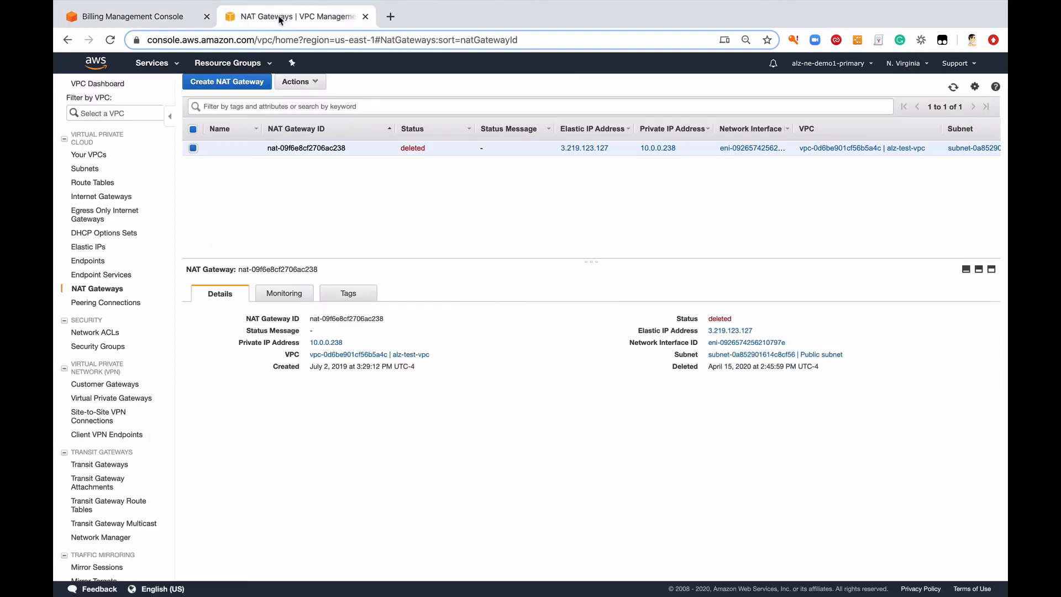
pyautogui.click(158, 65)
pyautogui.click(219, 147)
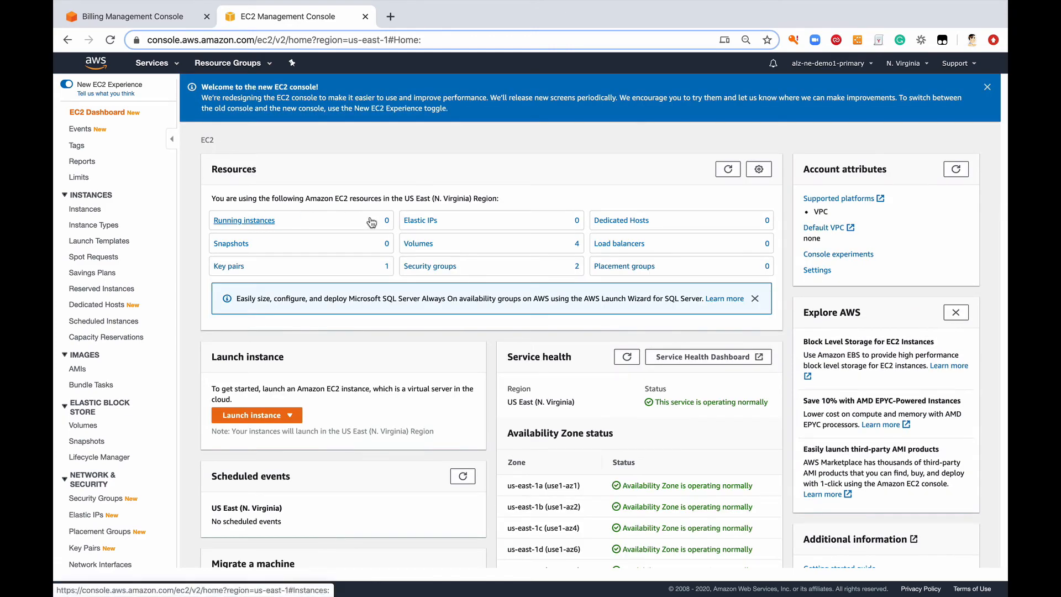
pyautogui.click(409, 244)
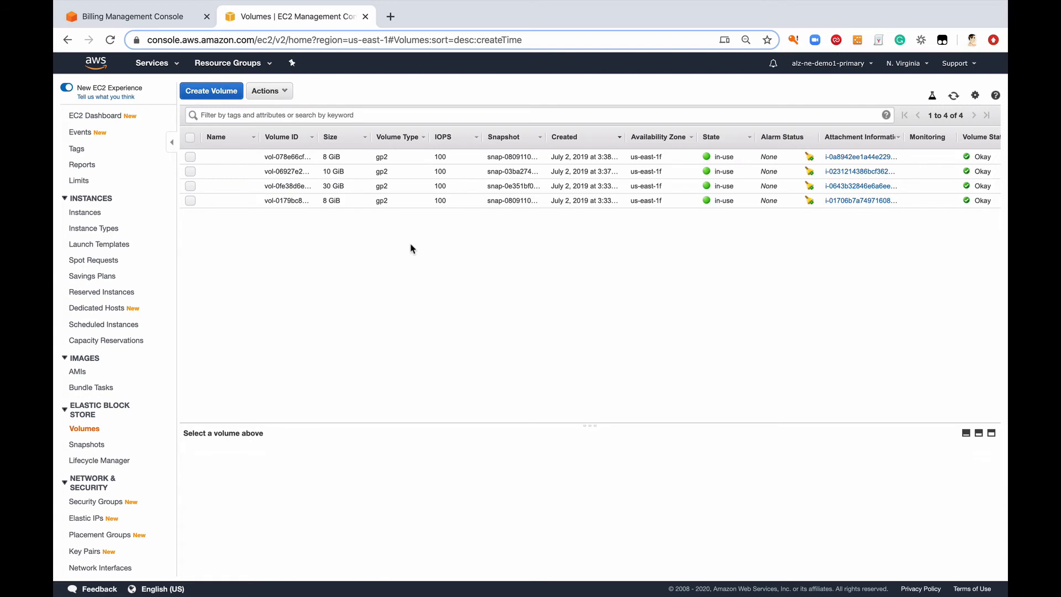
# Step: Detach all four EBS volumes from their instances and confirm the detachment
pyautogui.click(190, 138)
pyautogui.click(269, 91)
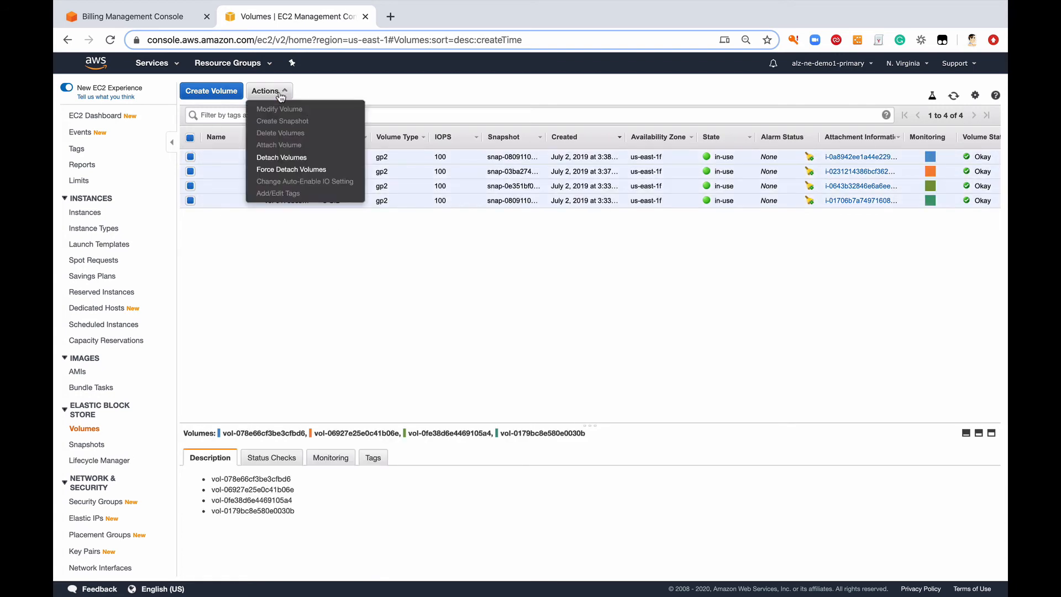
pyautogui.click(290, 159)
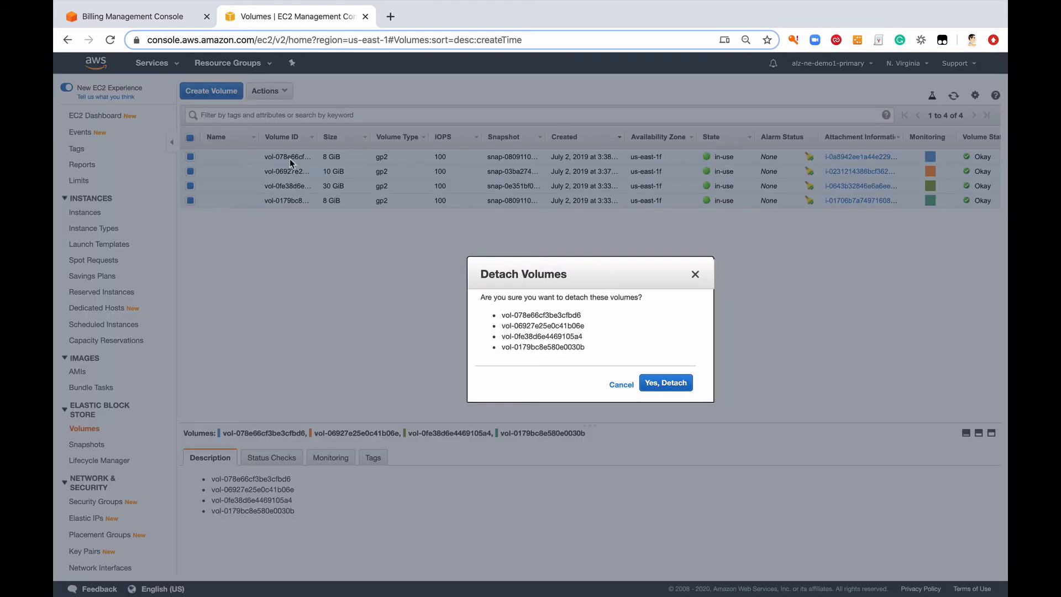
pyautogui.click(651, 383)
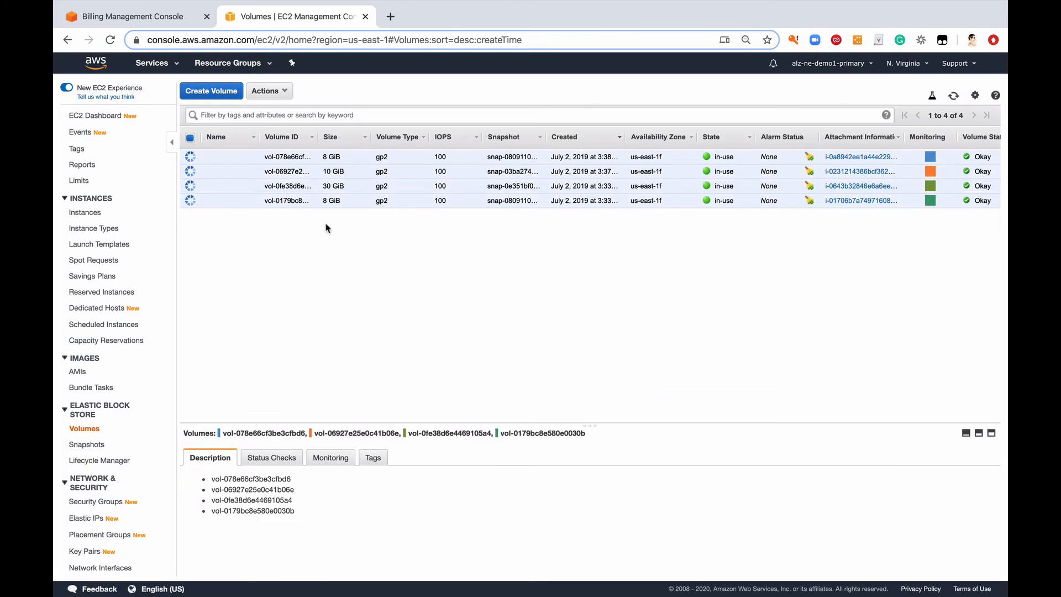
# Step: Terminate all four stopped EC2 instances, including alz-redhat, alz-windows and alz-amazon-linux-private, and confirm the termination
pyautogui.click(87, 213)
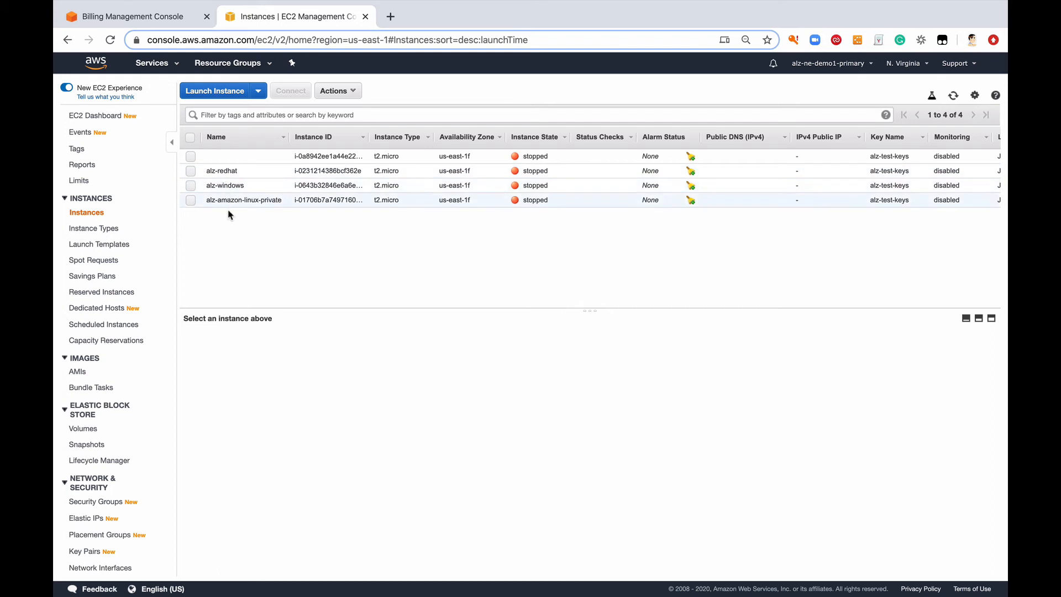
pyautogui.click(190, 137)
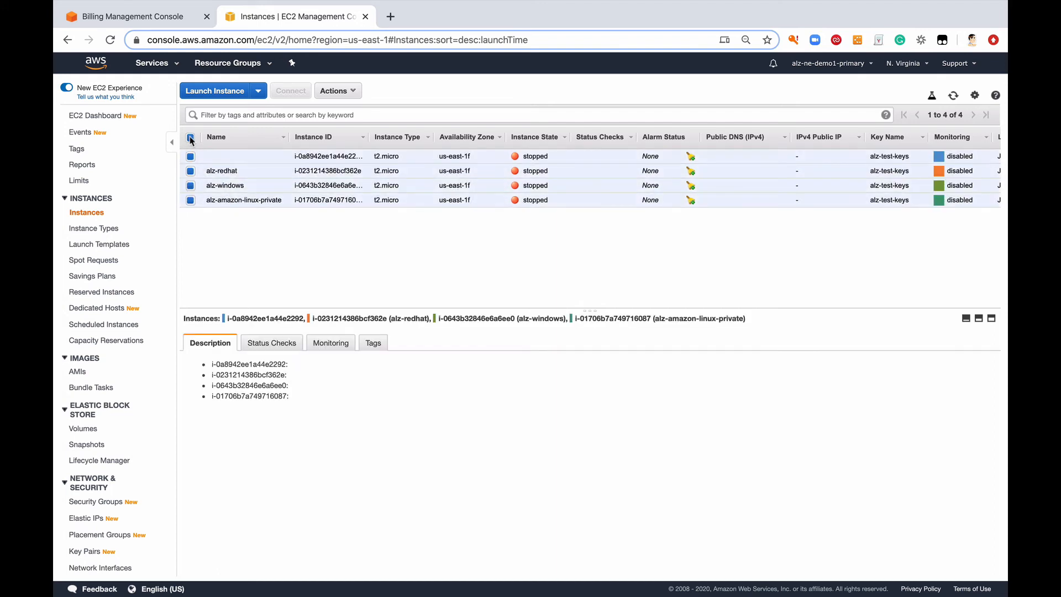
pyautogui.click(342, 93)
pyautogui.moveTo(365, 161)
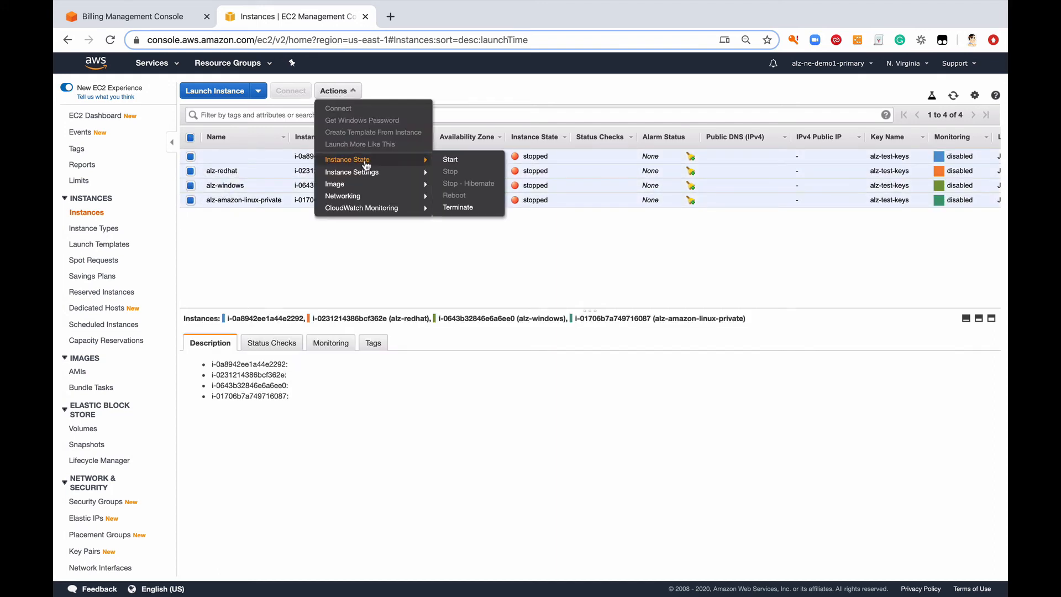
pyautogui.click(504, 243)
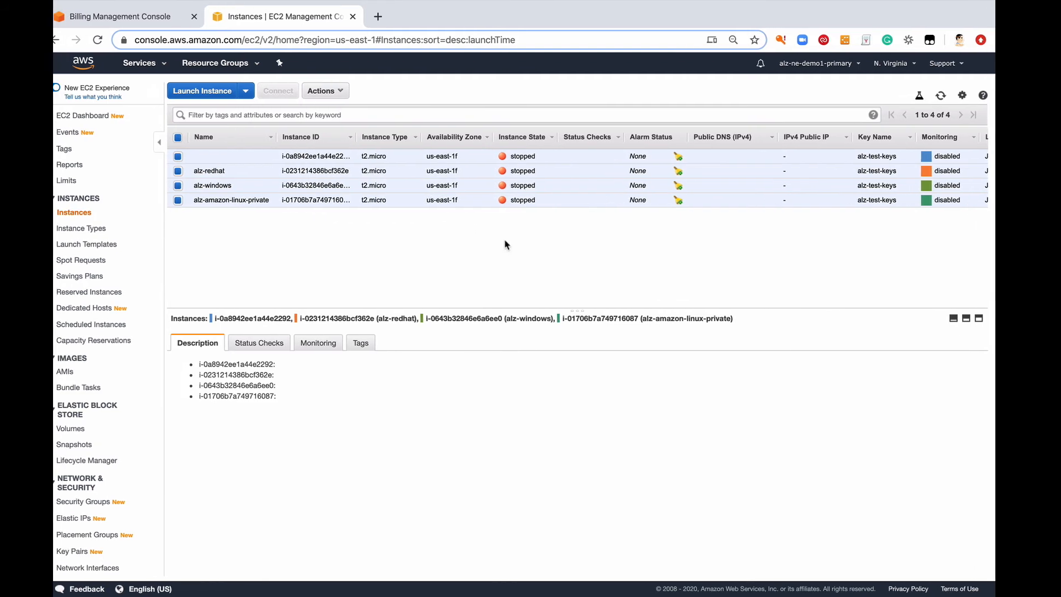
pyautogui.hscroll(1, 506, 244)
pyautogui.hscroll(2, 505, 244)
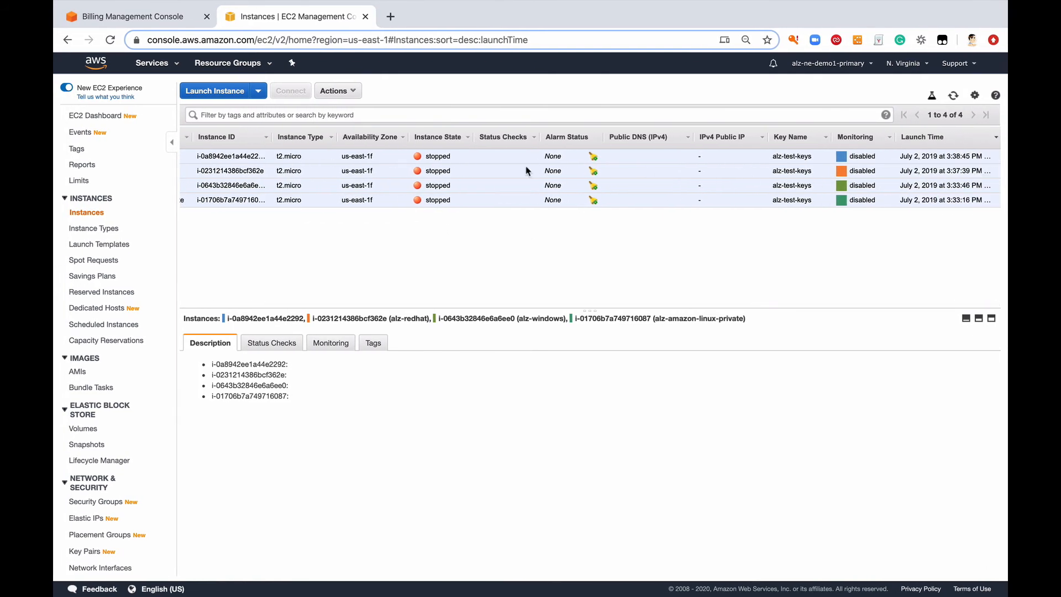
pyautogui.click(337, 92)
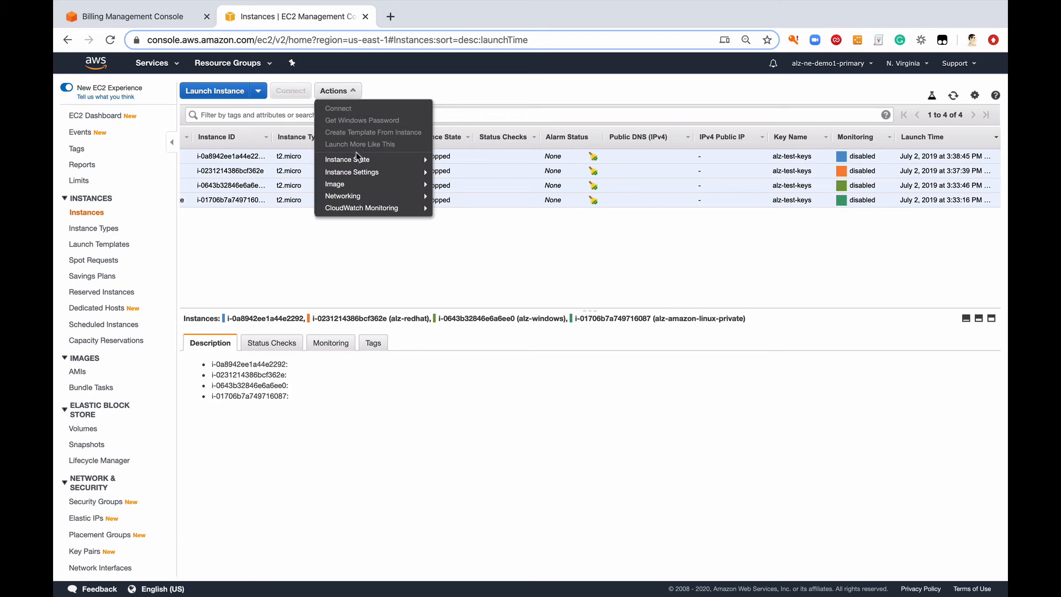
pyautogui.moveTo(359, 162)
pyautogui.click(447, 207)
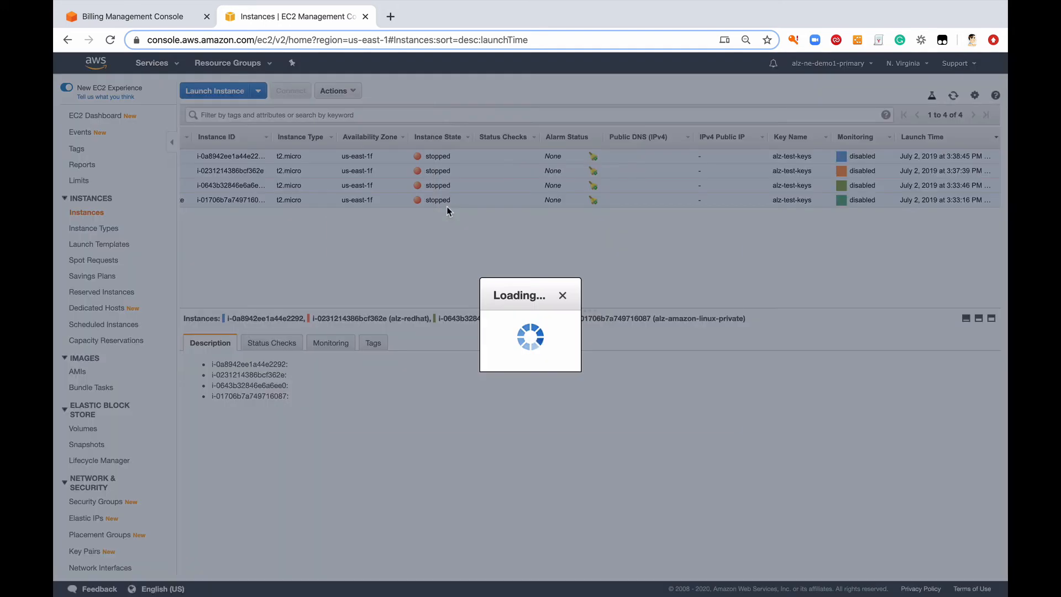
pyautogui.click(659, 411)
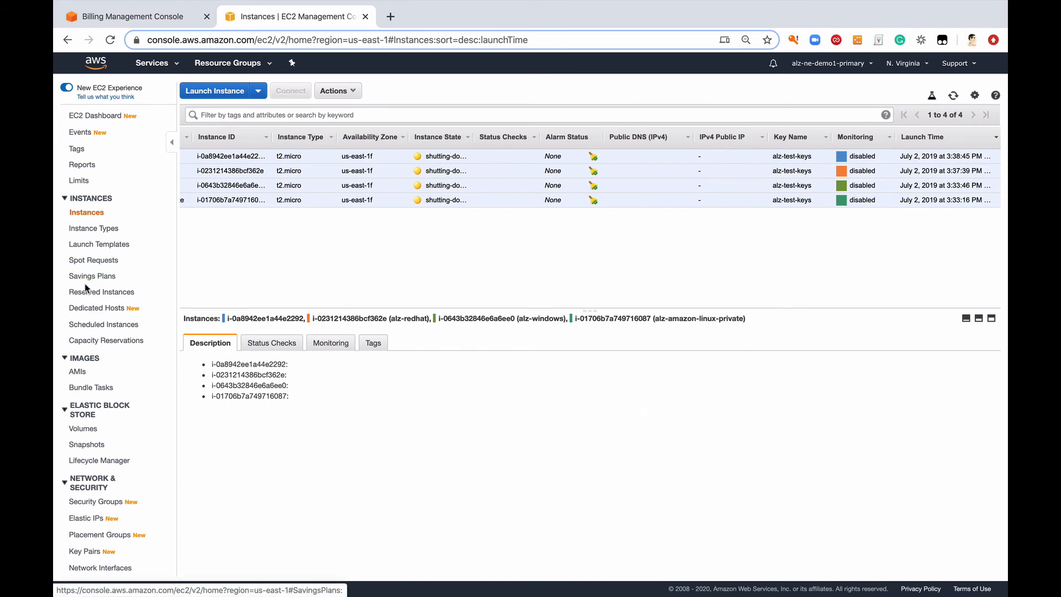
# Step: Return to the list of EBS volumes and delete all four detached volumes, confirming the deletion
pyautogui.click(87, 431)
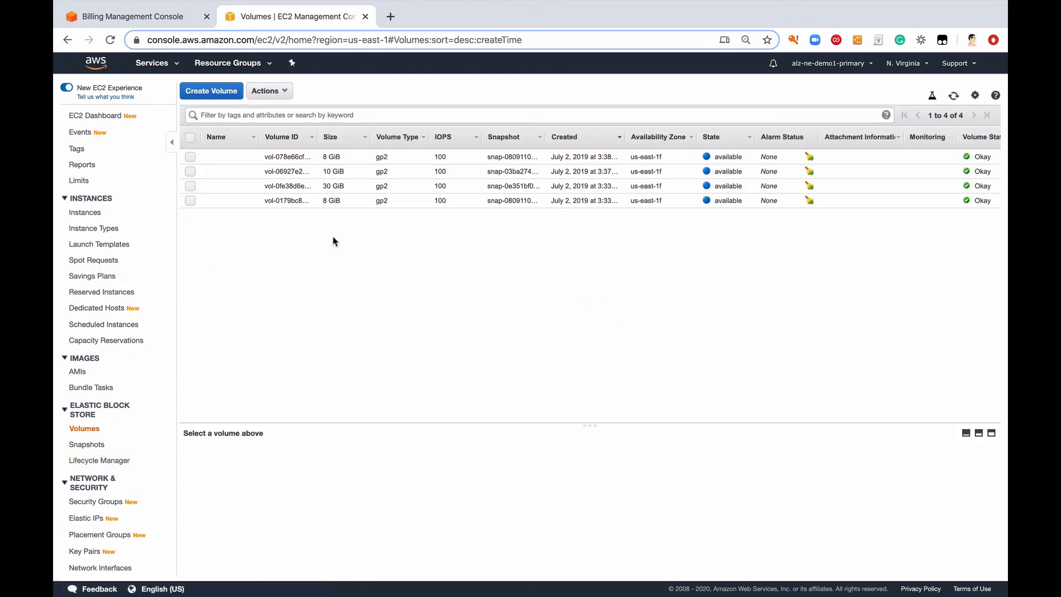
pyautogui.click(190, 139)
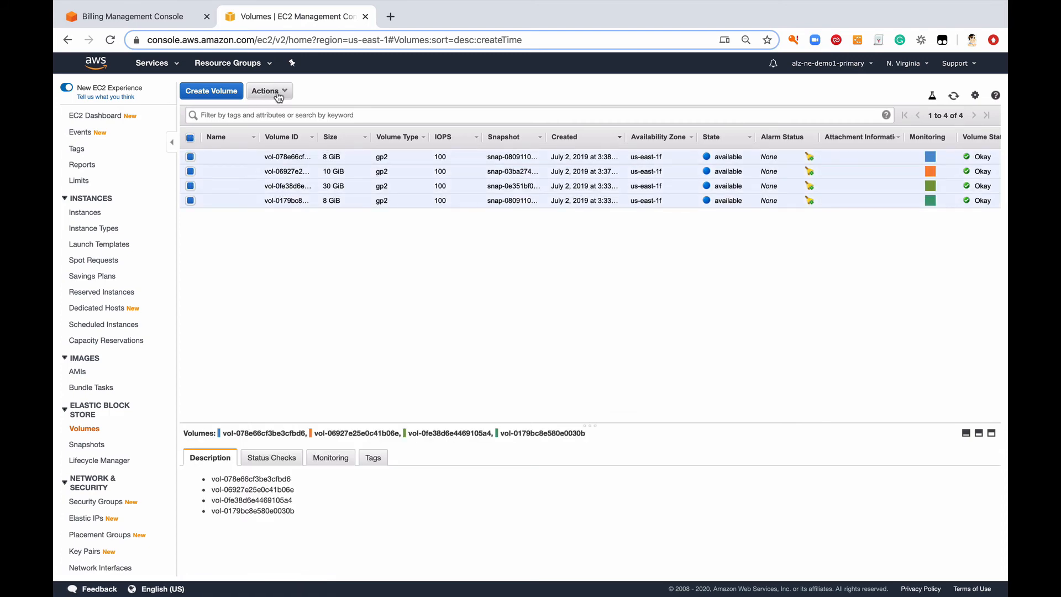
pyautogui.click(269, 91)
pyautogui.click(289, 132)
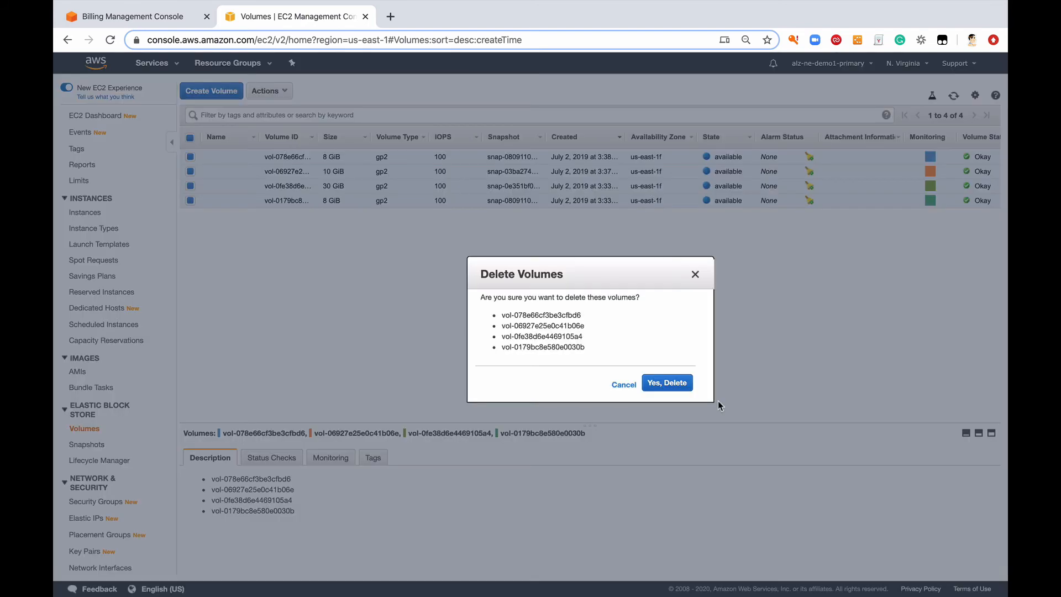
pyautogui.click(658, 384)
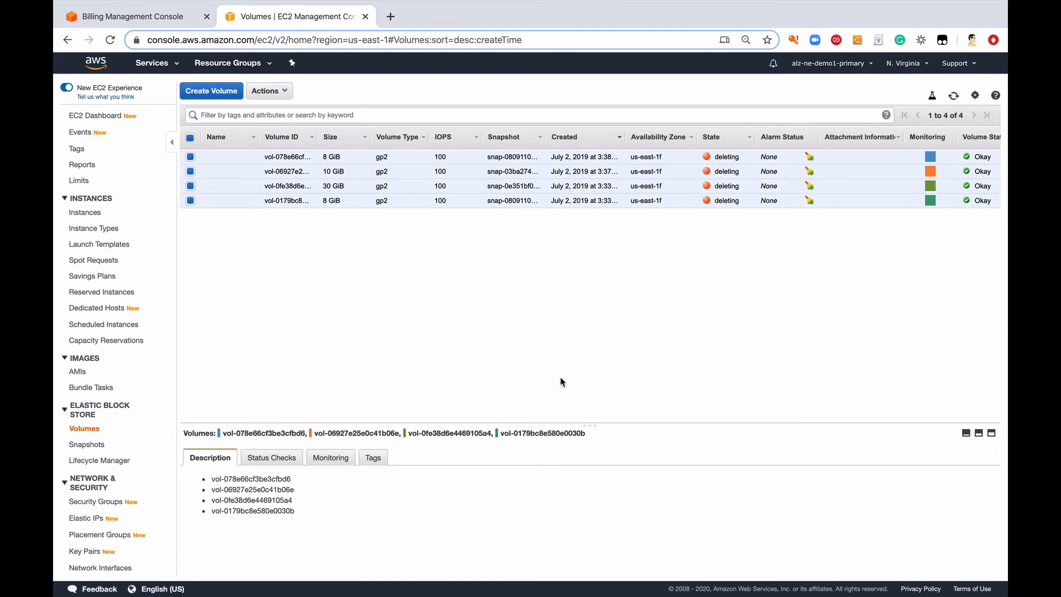
# Step: Return to the April 2020 bill and expand the Simple Storage Service charges for US East (N. Virginia) and the CloudWatch charges by region
pyautogui.click(154, 17)
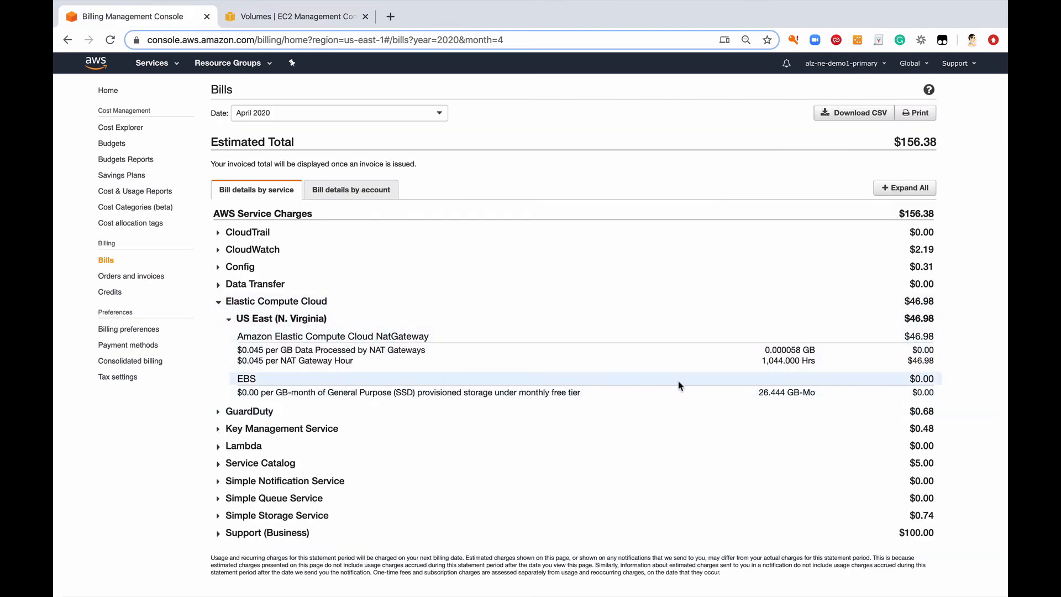
pyautogui.click(223, 518)
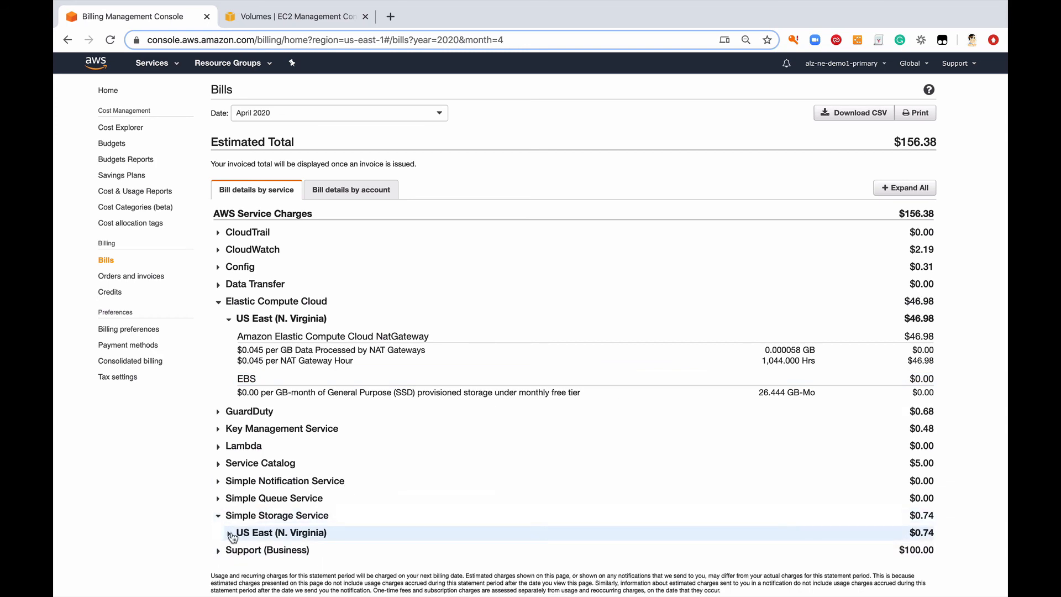
pyautogui.scroll(-3, 298, 522)
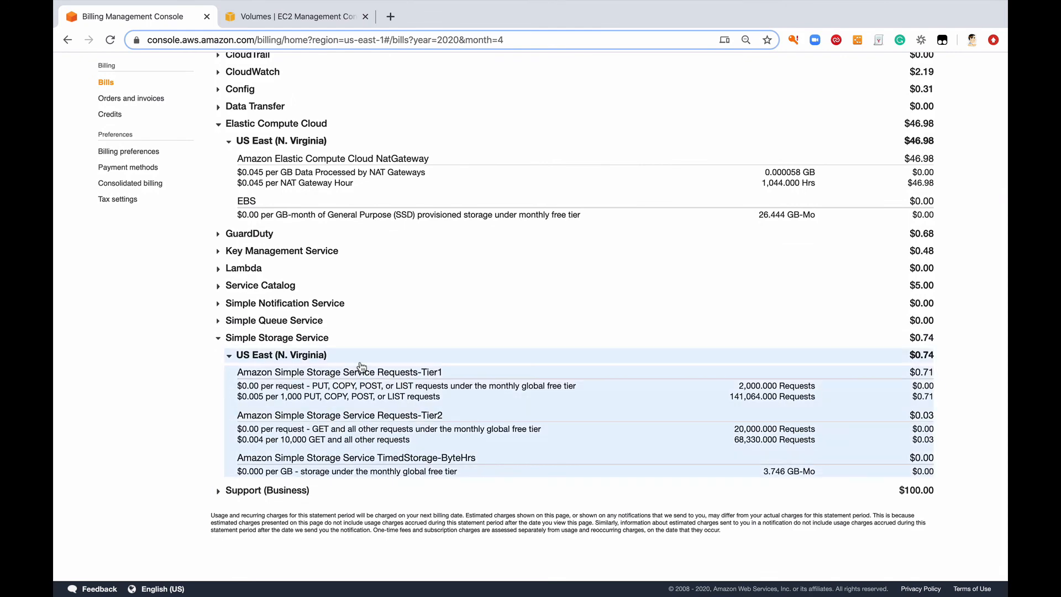
pyautogui.scroll(3, 359, 364)
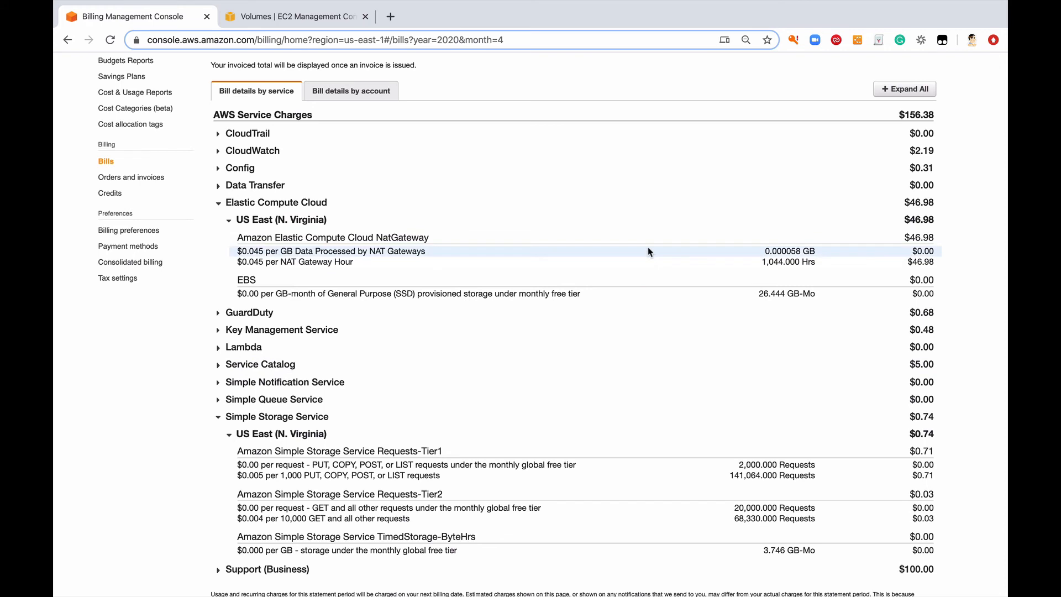
pyautogui.click(219, 153)
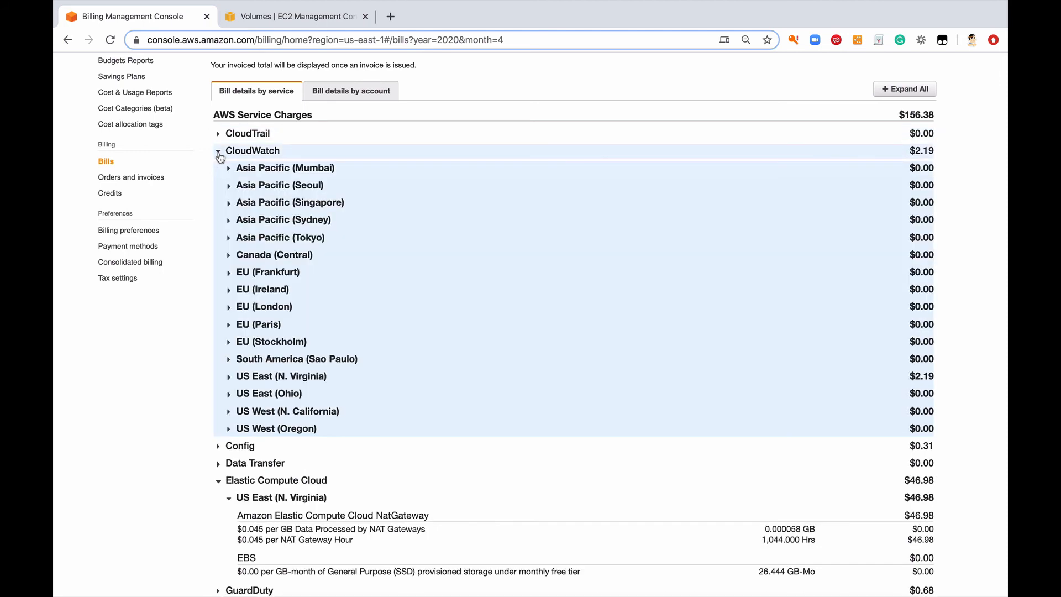